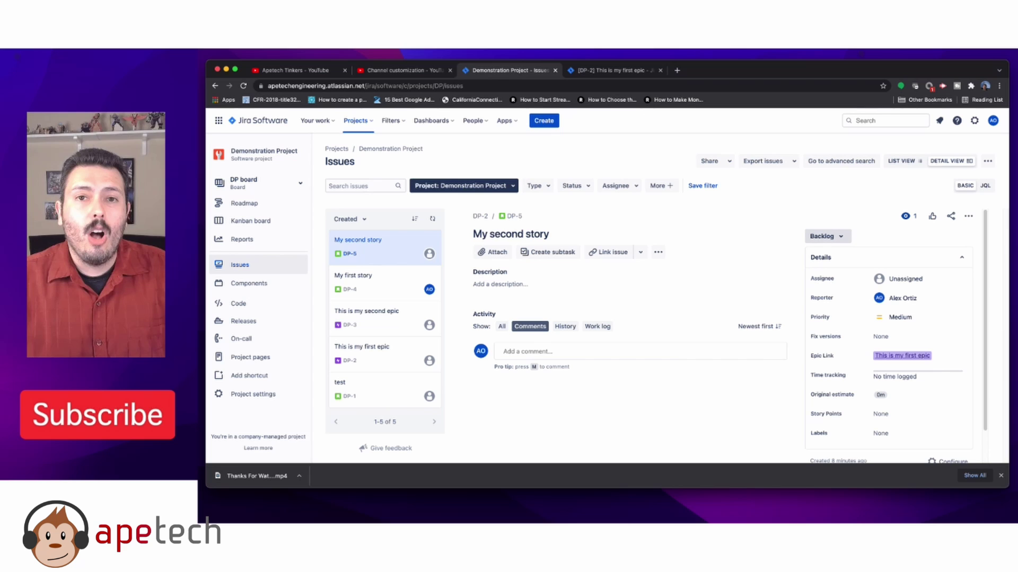
# Open the Demonstration Project's issue filters and apply the All issues filter.
pyautogui.click(247, 264)
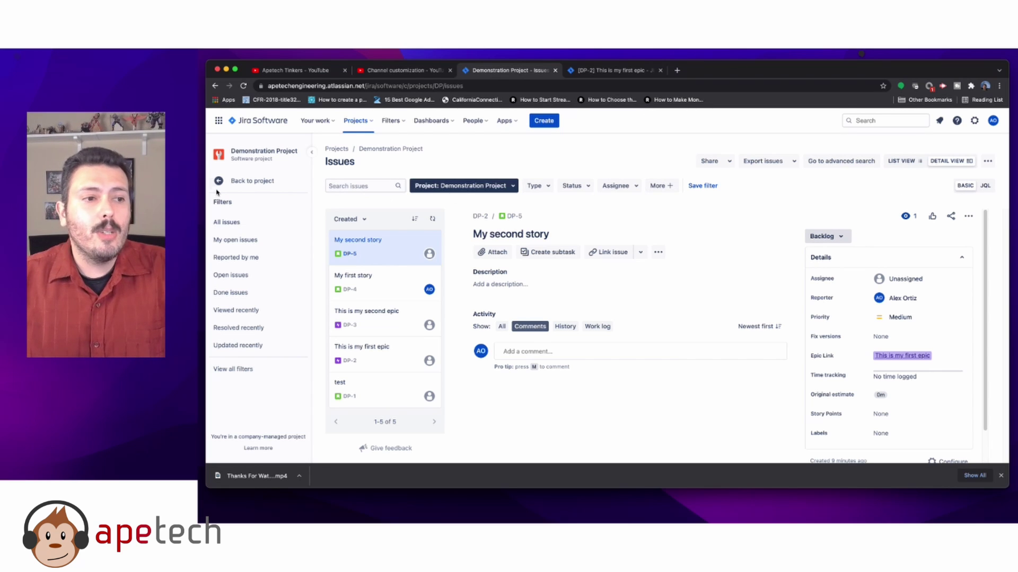
pyautogui.click(234, 183)
pyautogui.click(247, 263)
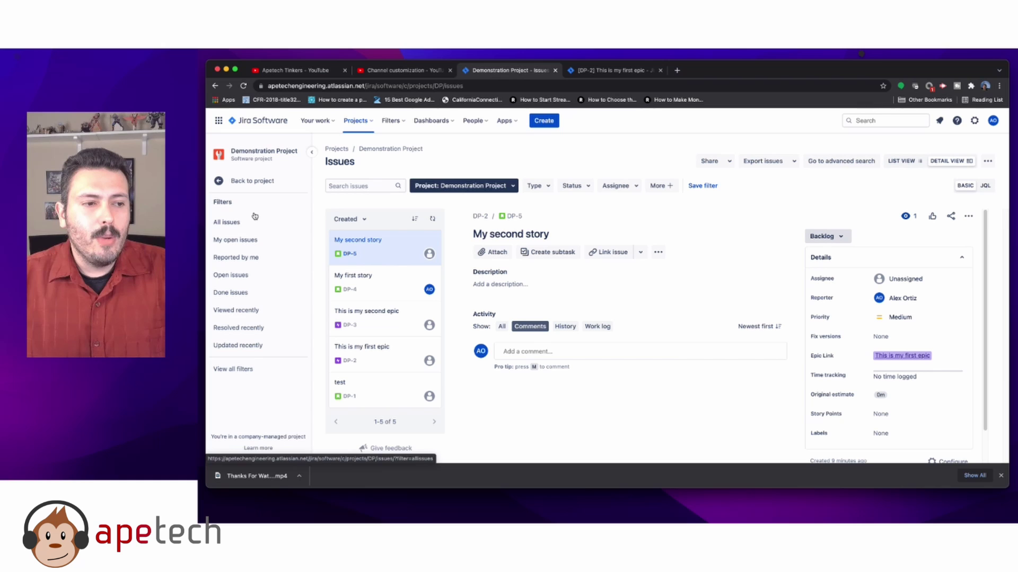
pyautogui.click(247, 224)
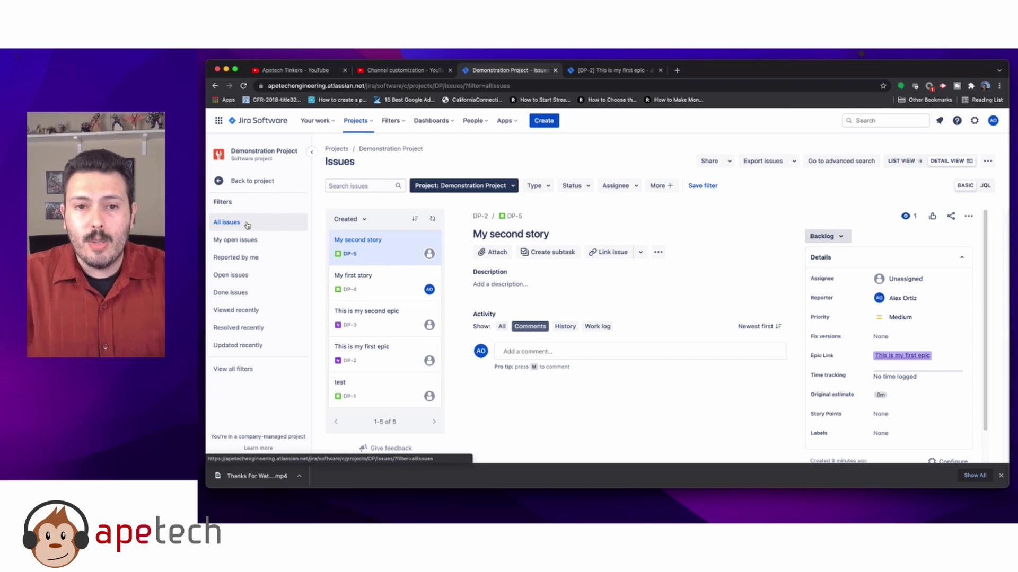
# Apply My open issues, then Reported by me, leaving My second story's Reporter unchanged.
pyautogui.click(237, 239)
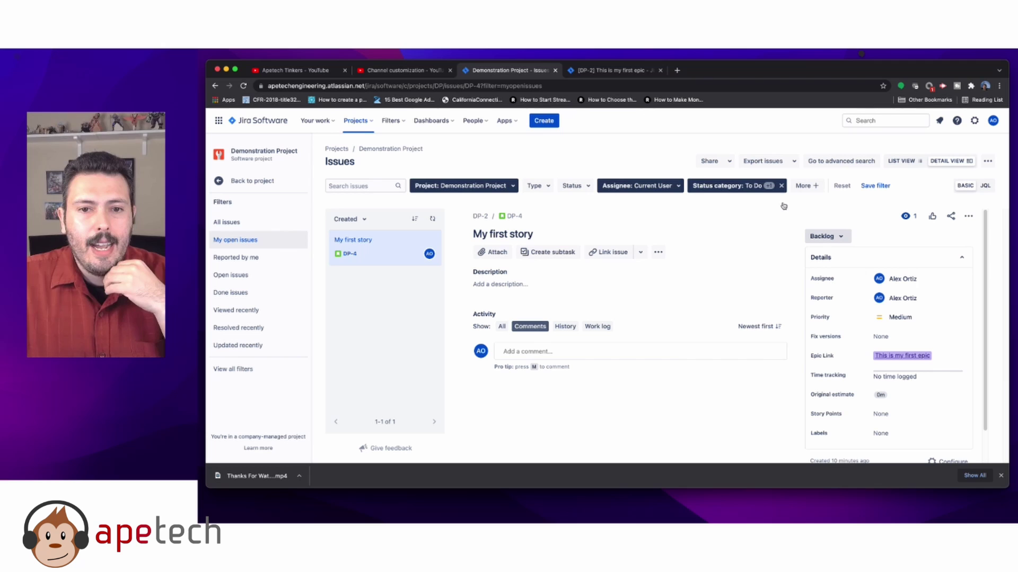
pyautogui.click(230, 259)
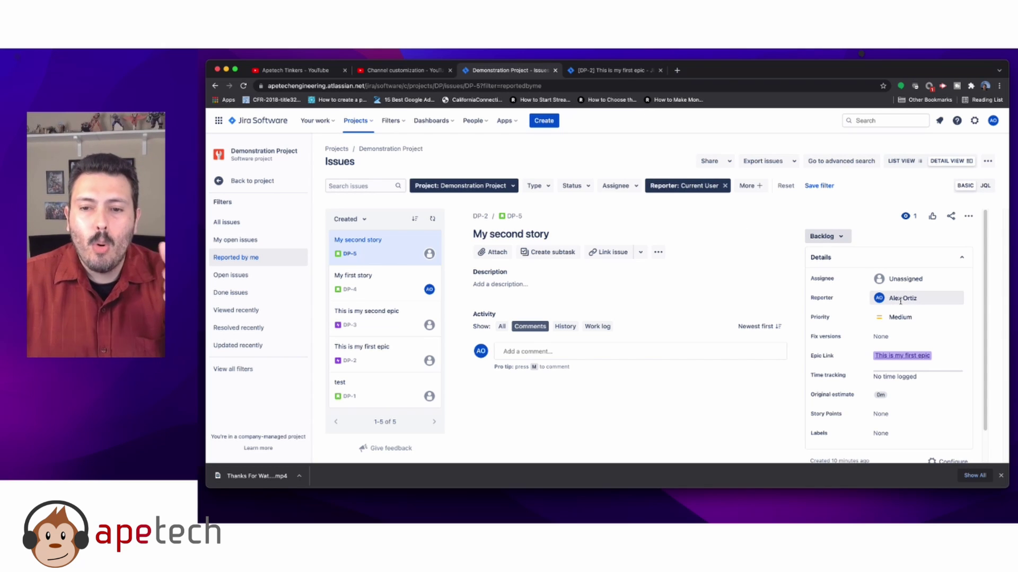
pyautogui.moveTo(900, 301)
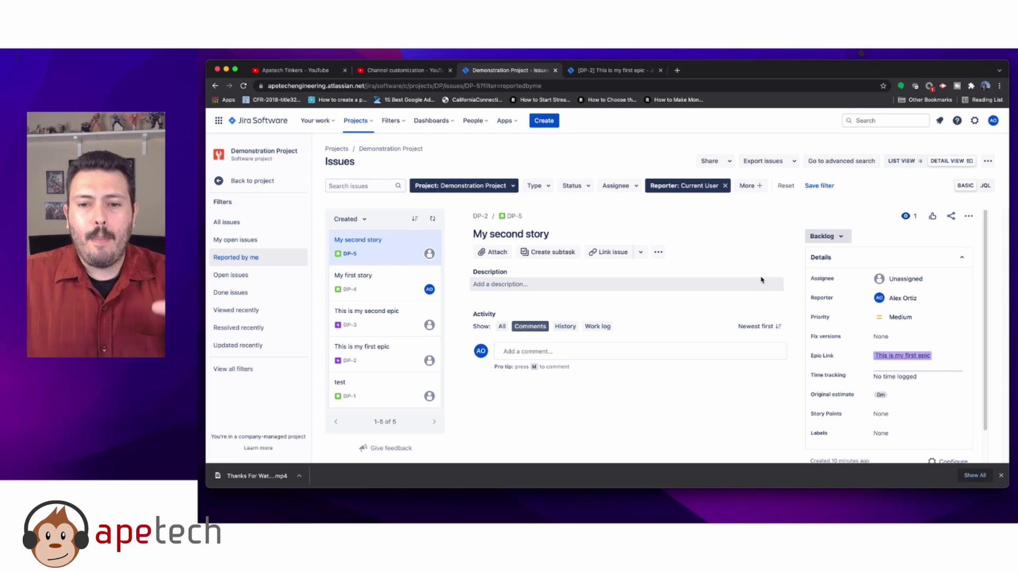
pyautogui.click(935, 298)
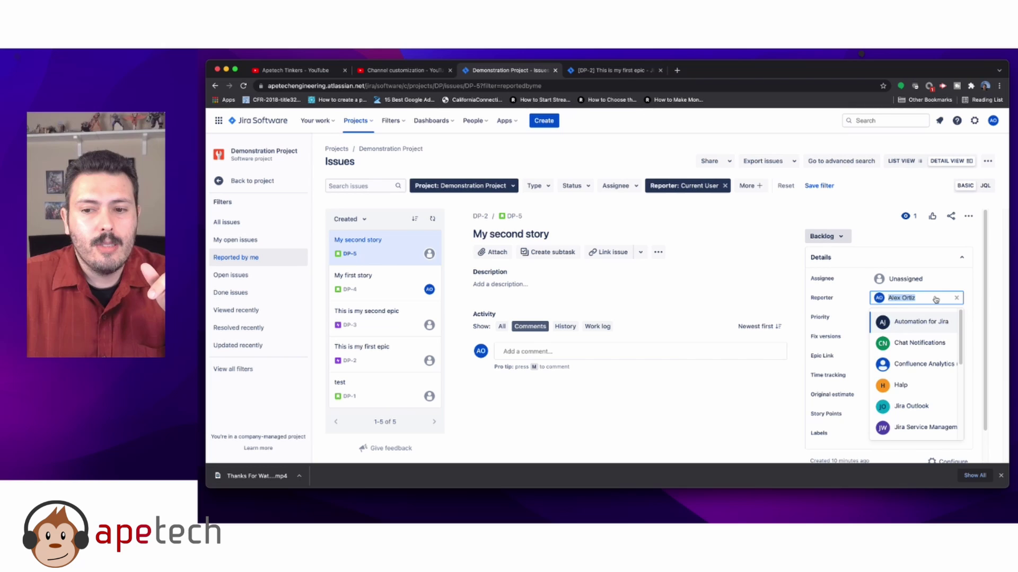
pyautogui.click(979, 295)
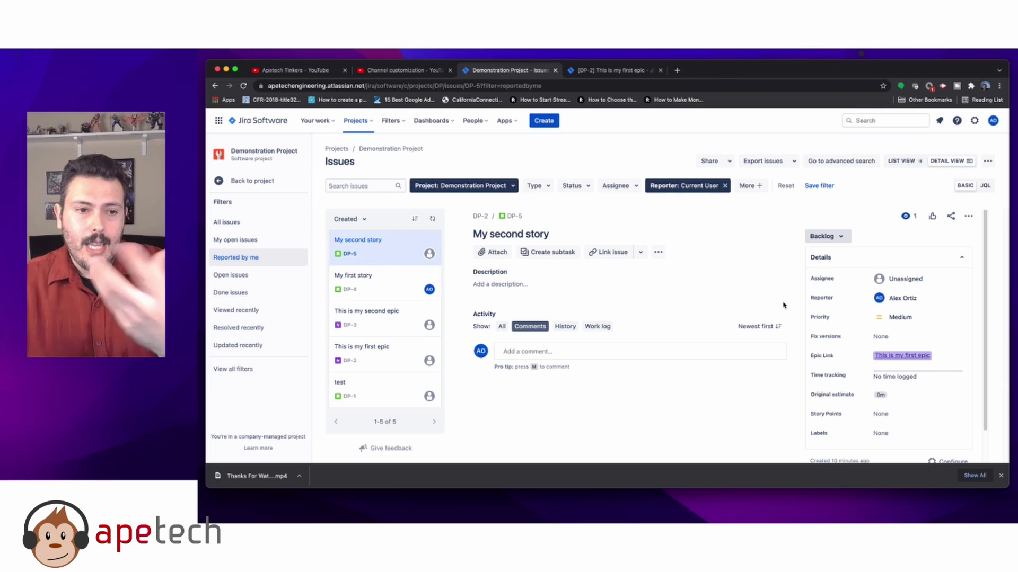
# Apply Open issues, Done issues, Viewed recently, then Resolved recently from the Filters sidebar.
pyautogui.click(226, 273)
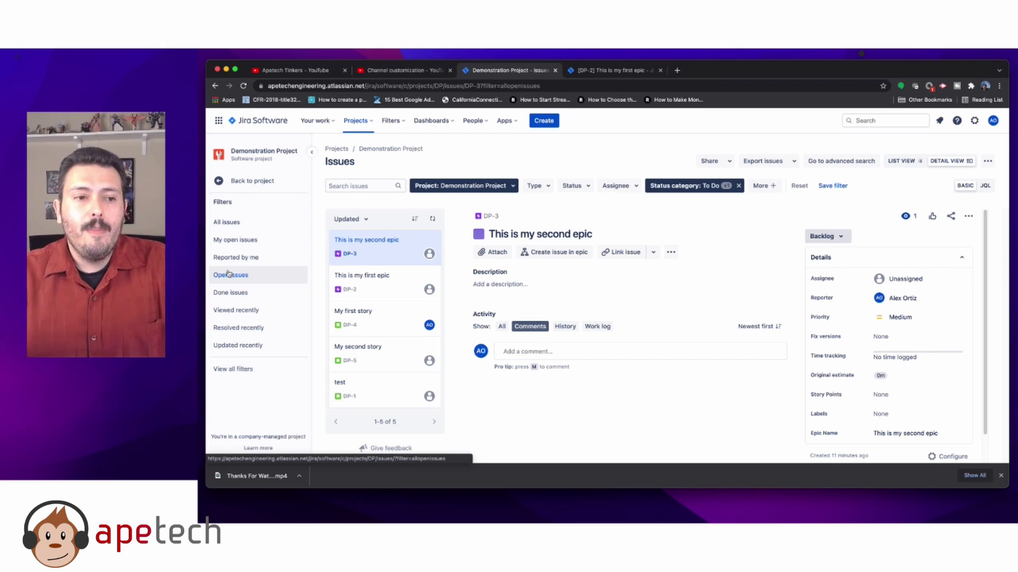
pyautogui.click(230, 293)
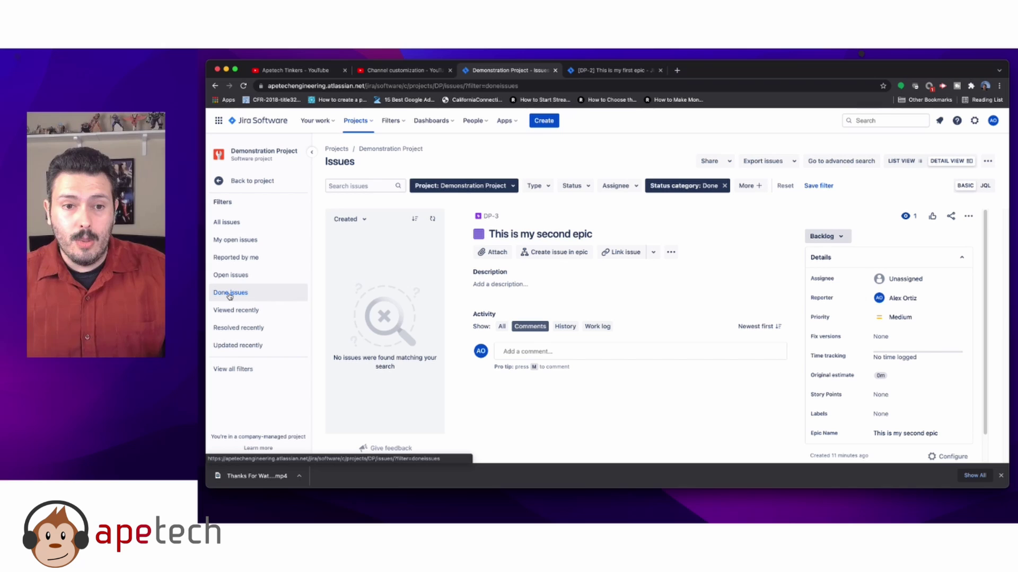
pyautogui.click(251, 313)
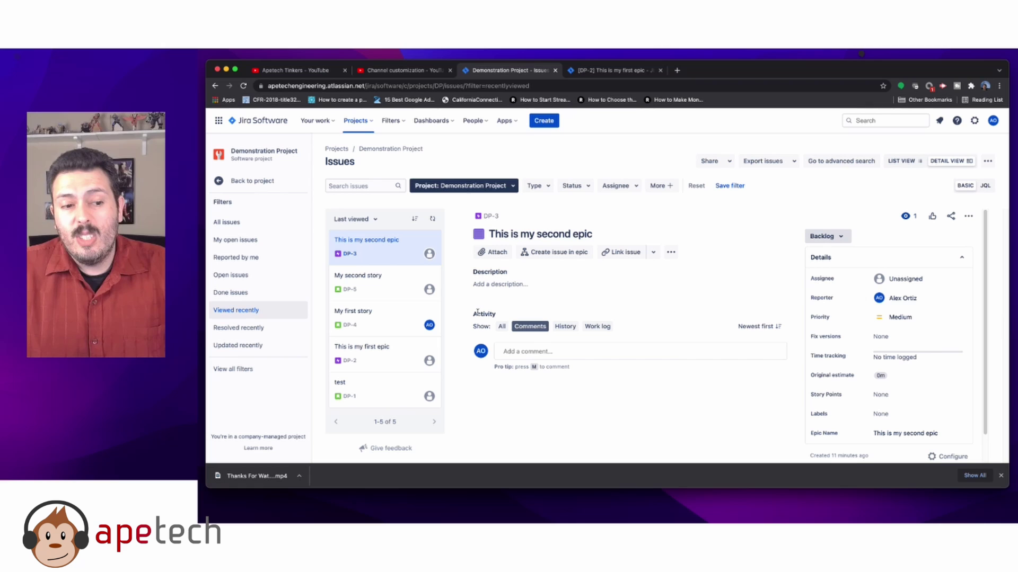
pyautogui.click(234, 327)
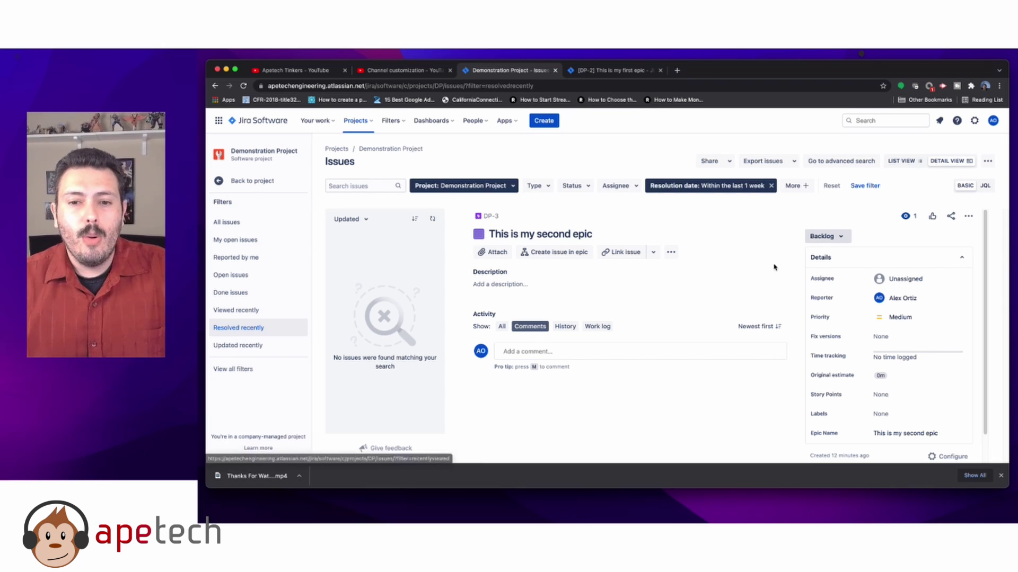
# Transition epic DP-3 from Backlog to Done and check its Resolved timestamp.
pyautogui.click(840, 237)
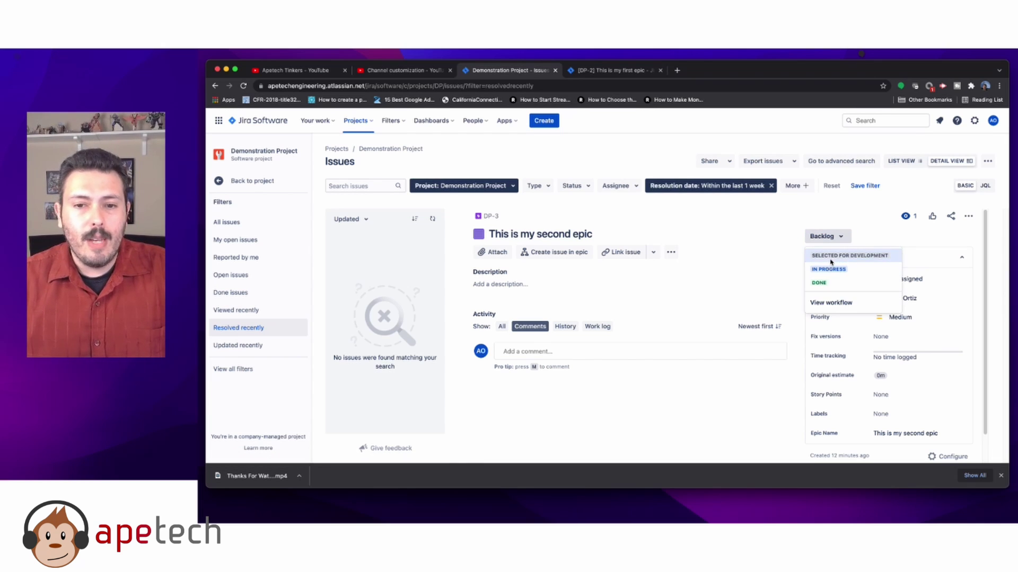
pyautogui.click(832, 285)
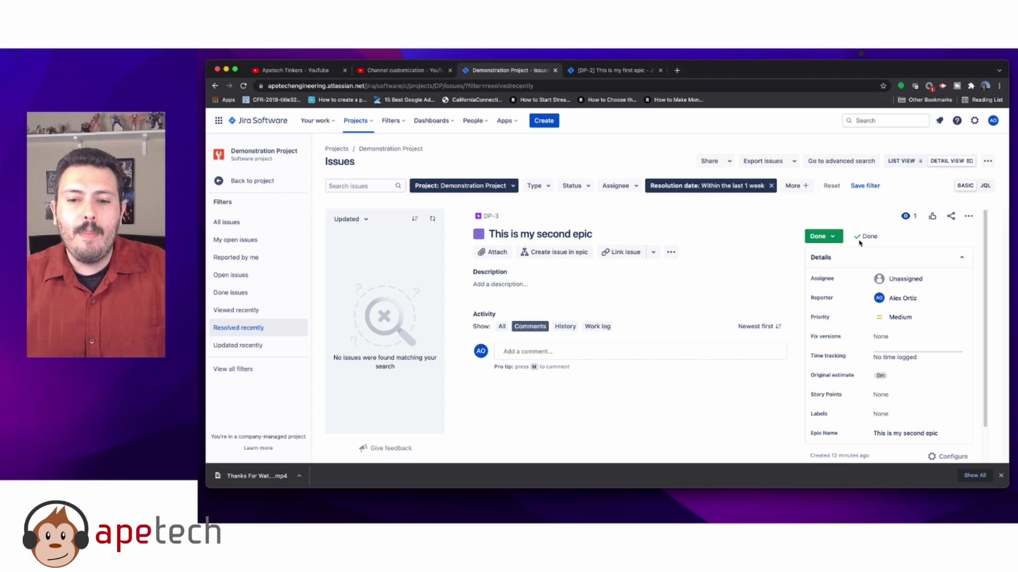
pyautogui.scroll(-2, 861, 249)
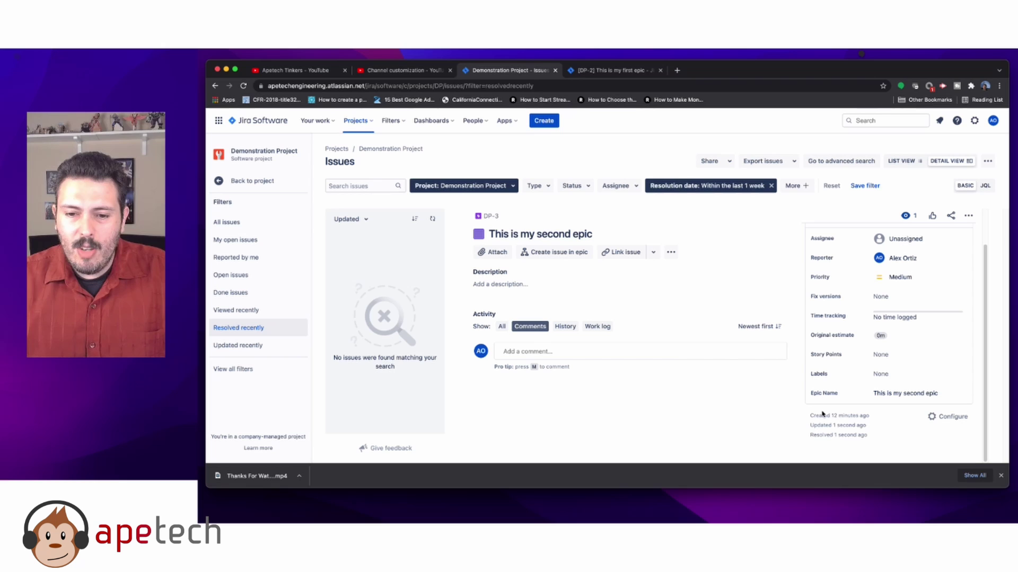
pyautogui.moveTo(810, 434); pyautogui.dragTo(867, 438)
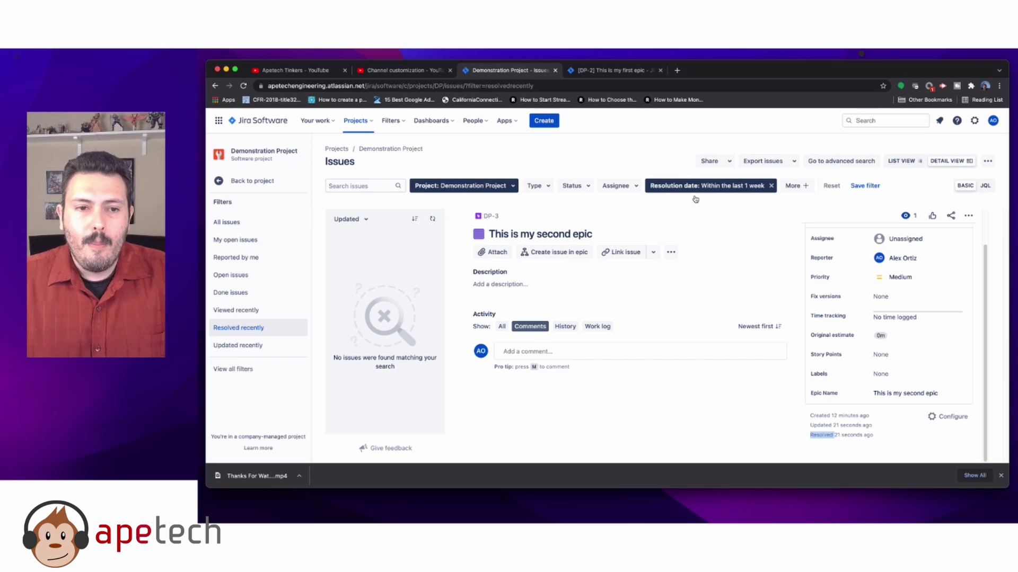
# Apply Updated recently and inspect epic DP-3's Updated and Resolved timestamps.
pyautogui.click(235, 346)
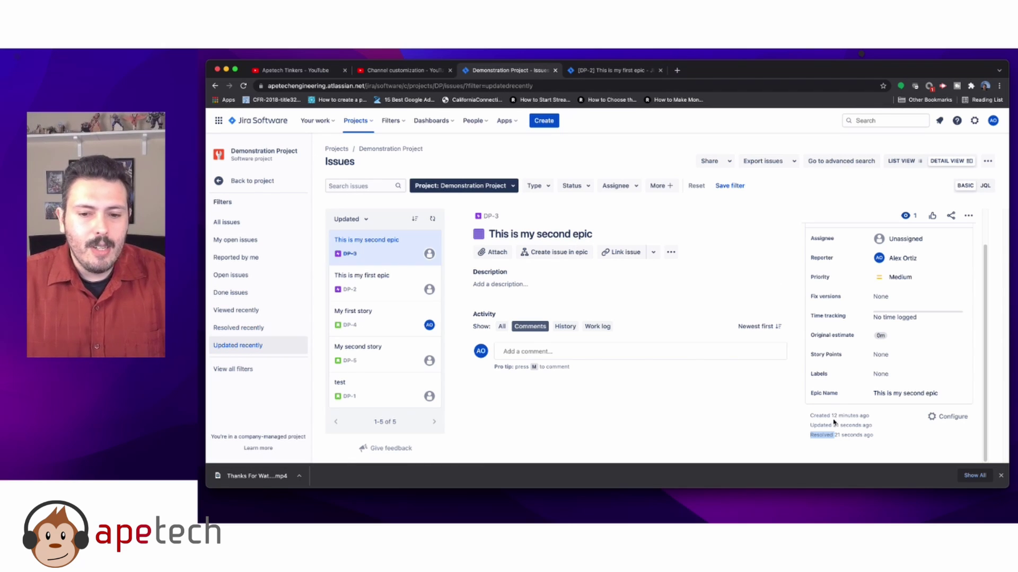
pyautogui.moveTo(811, 427); pyautogui.dragTo(871, 422)
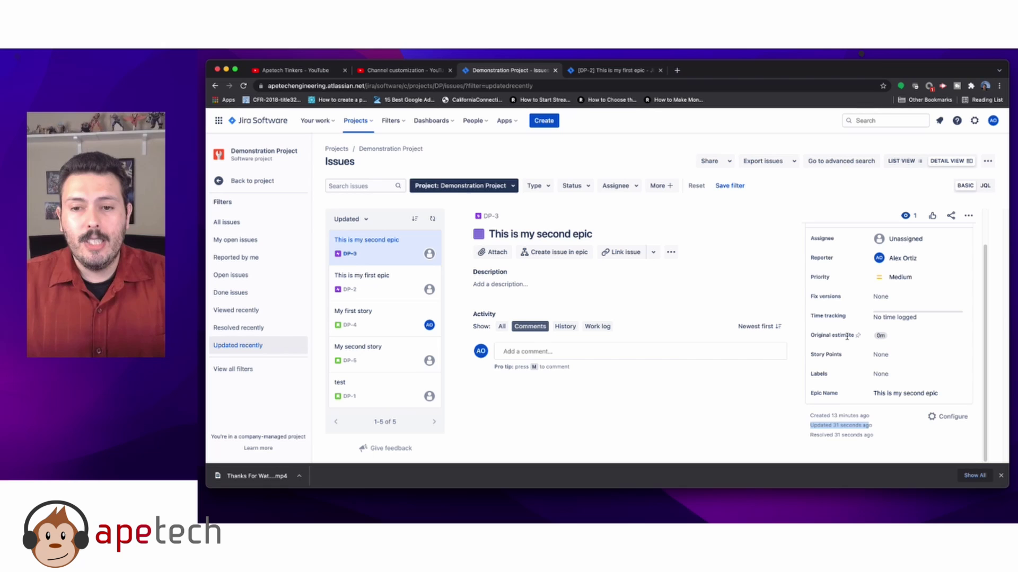
pyautogui.scroll(2, 846, 337)
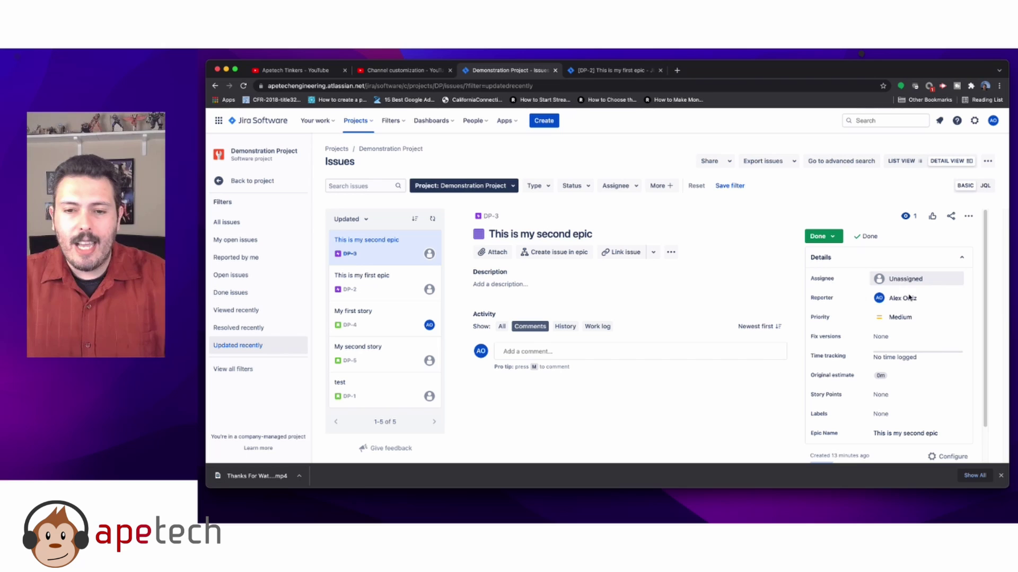
pyautogui.moveTo(909, 296)
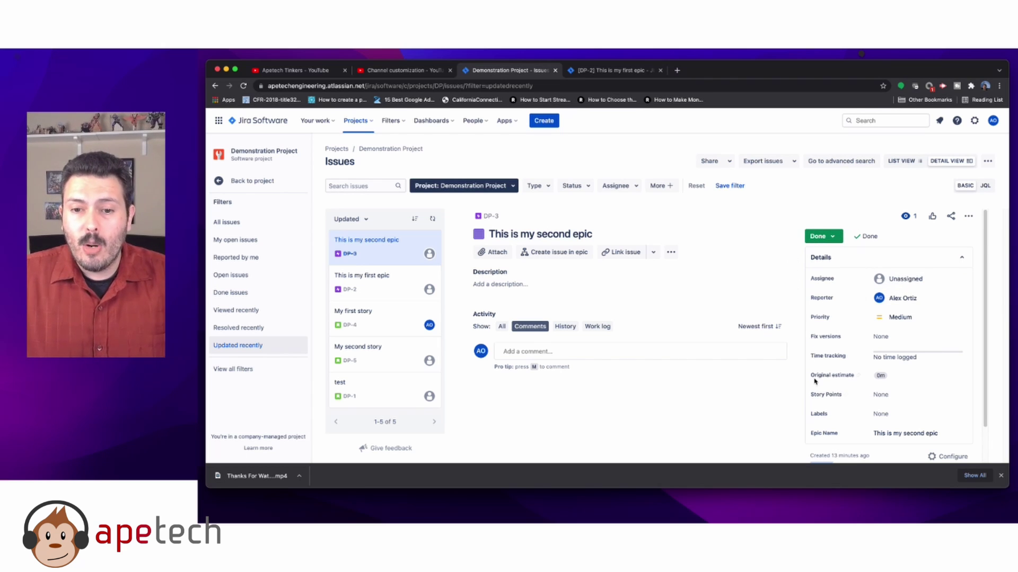
pyautogui.scroll(-2, 815, 382)
pyautogui.doubleClick(820, 425)
pyautogui.moveTo(810, 425); pyautogui.dragTo(828, 424)
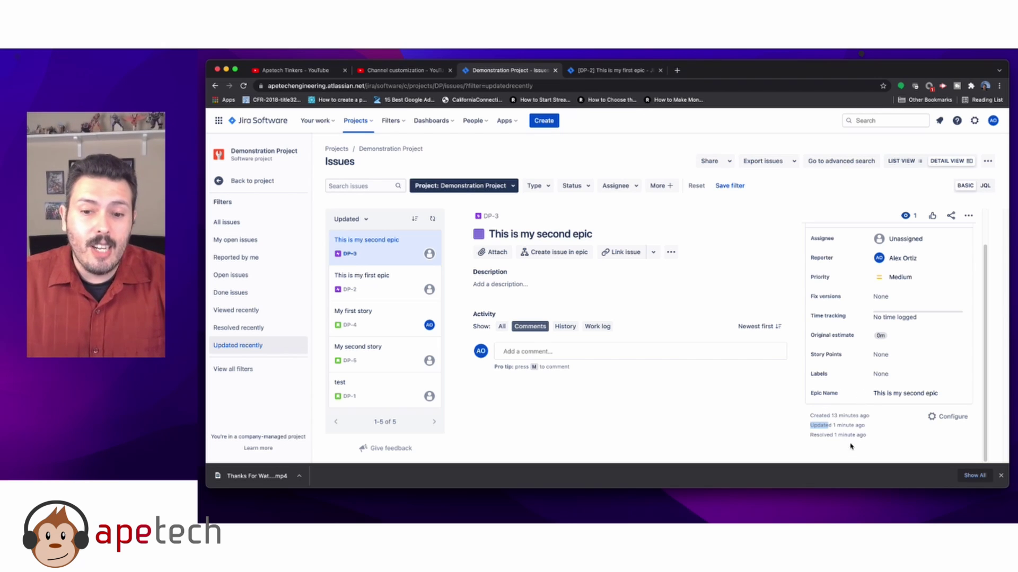
pyautogui.moveTo(848, 435)
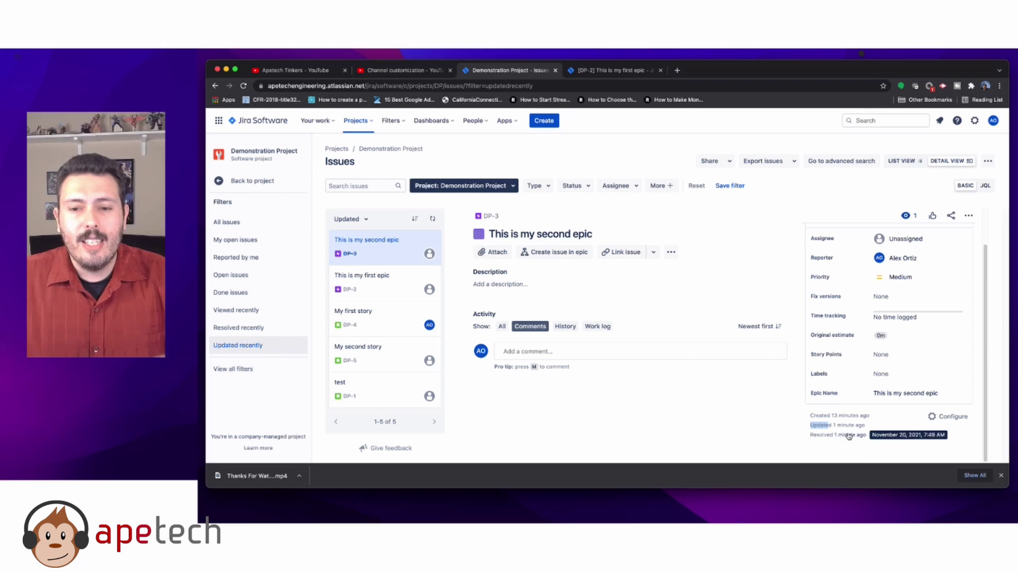
pyautogui.scroll(2, 848, 424)
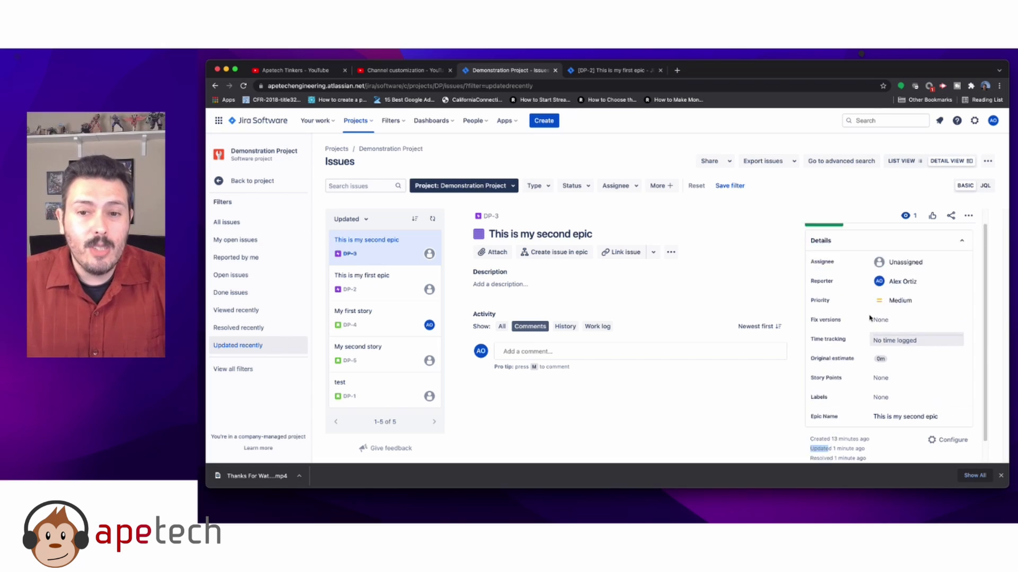
# View the saved filters list and its options, then return to the Updated recently issues.
pyautogui.click(242, 371)
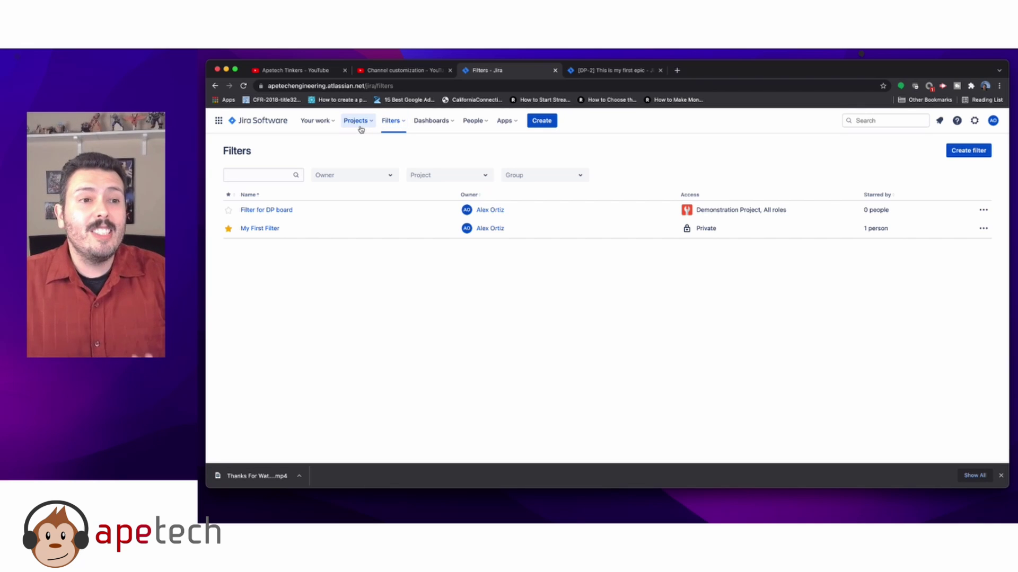
pyautogui.click(392, 120)
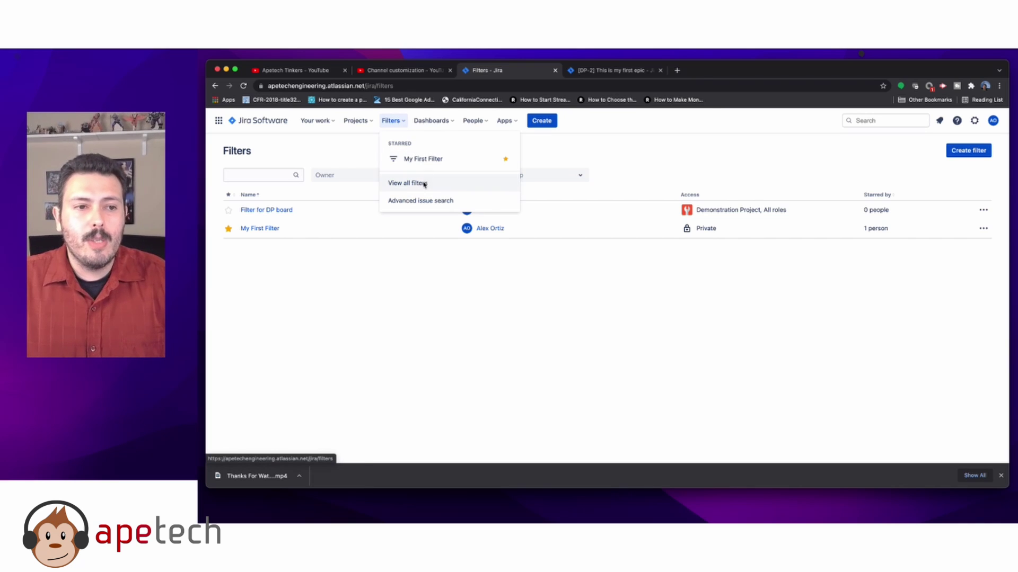
pyautogui.click(215, 88)
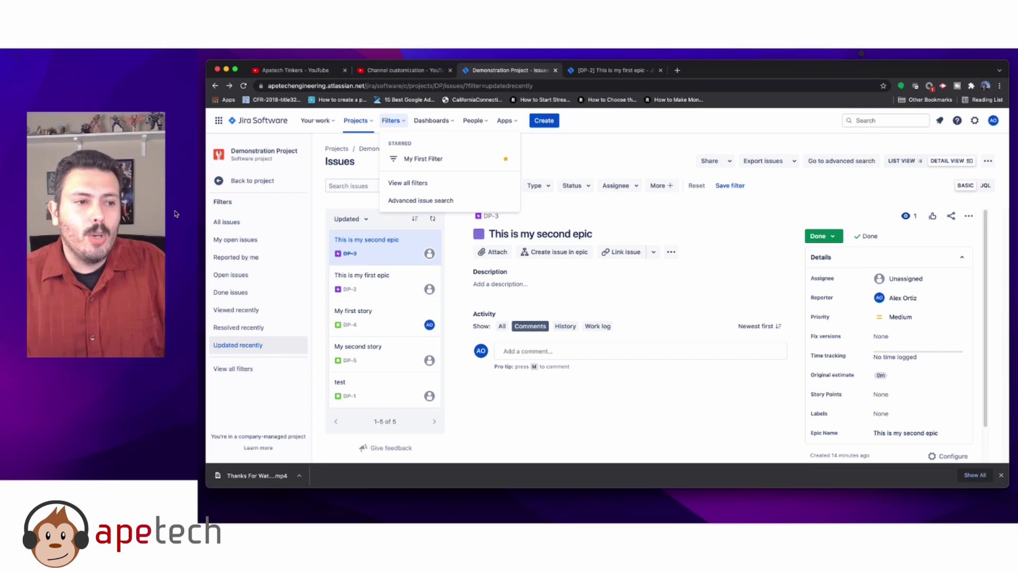
# Go to the Demonstration Project's Components page and open an empty Create component dialog.
pyautogui.click(260, 180)
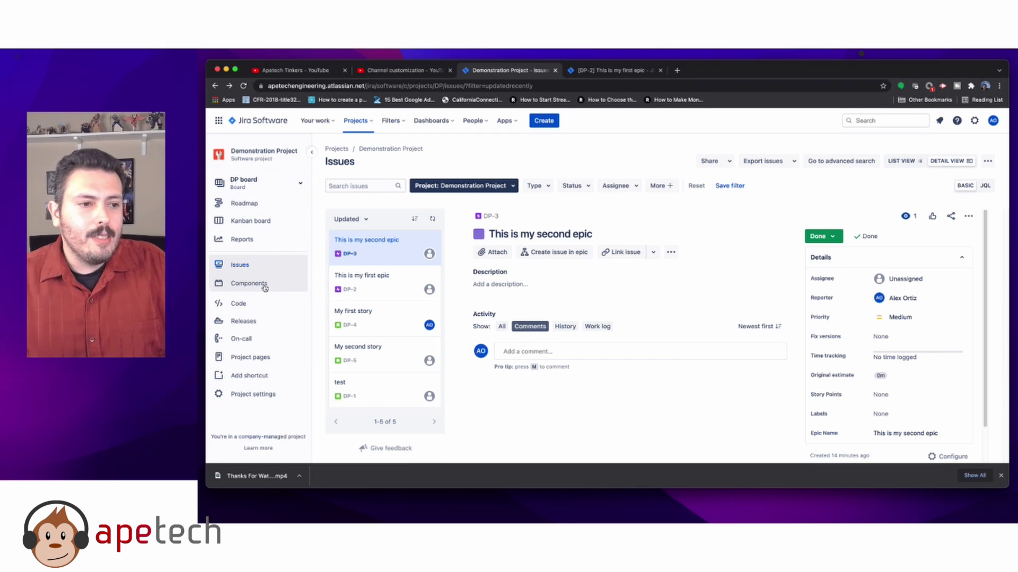
pyautogui.click(265, 286)
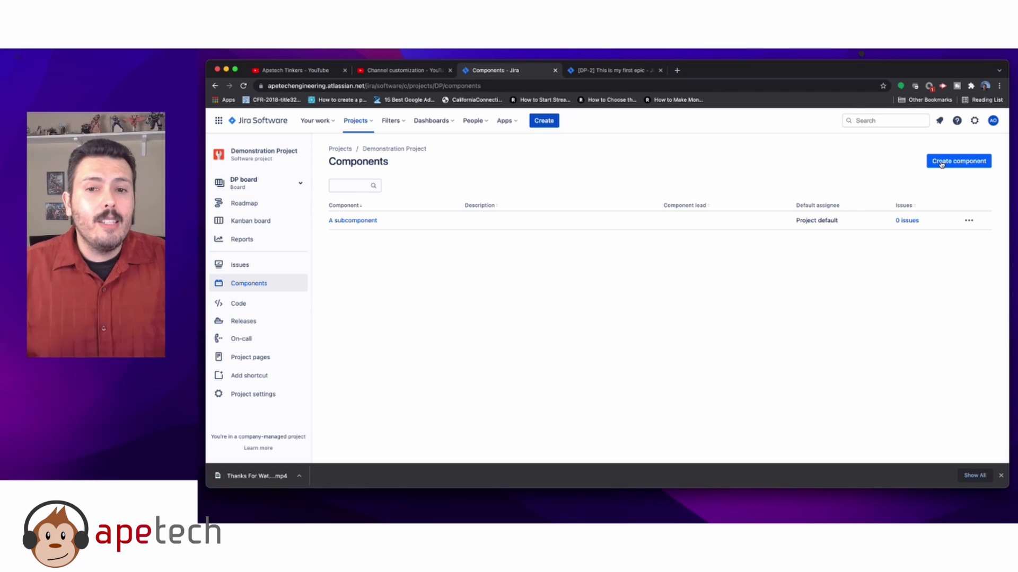
pyautogui.click(941, 164)
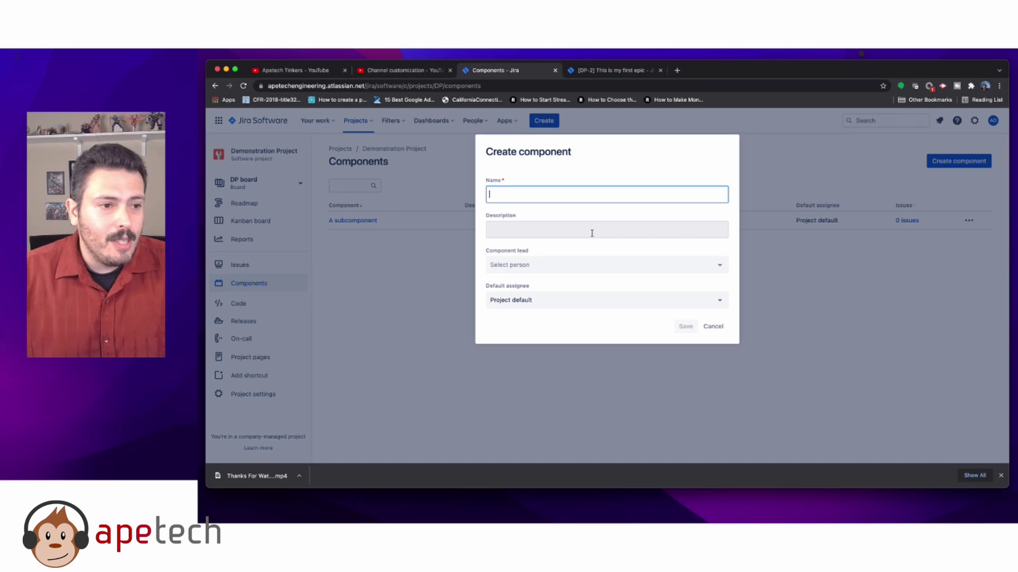
# Discard the component form, check A subcomponent in a new issue's Components field, then open Code.
pyautogui.click(713, 327)
pyautogui.click(544, 120)
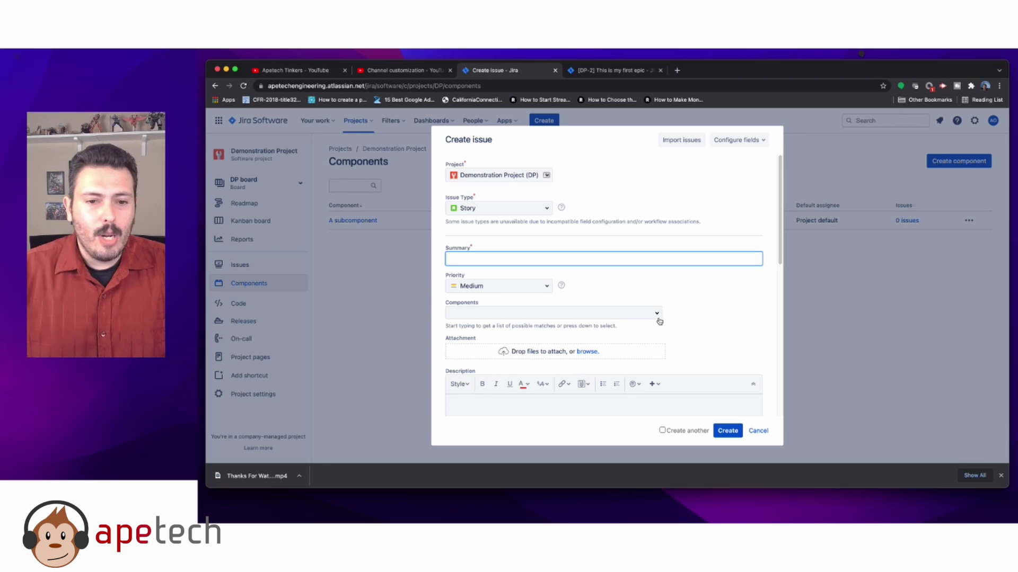
pyautogui.click(657, 314)
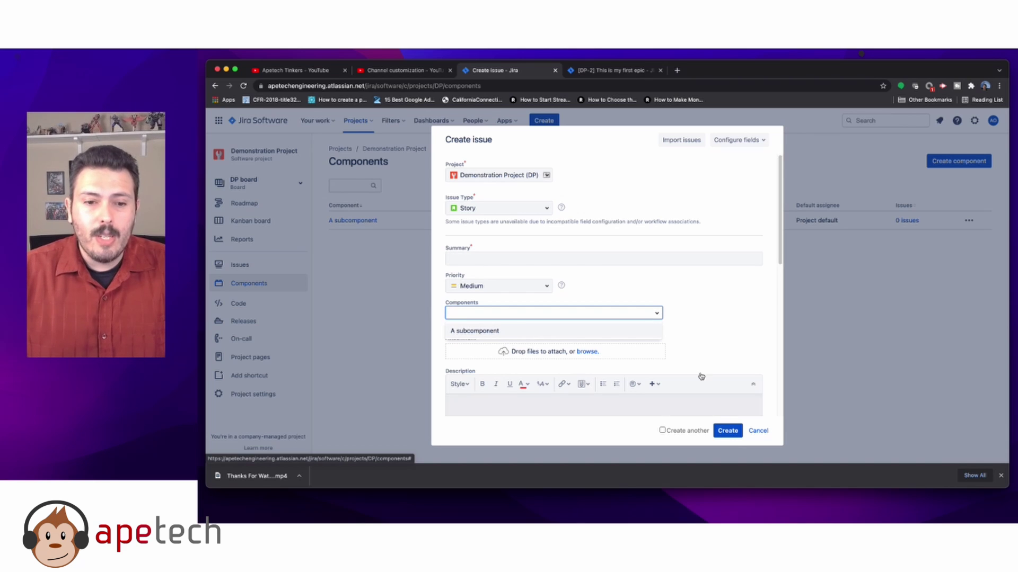
pyautogui.click(757, 430)
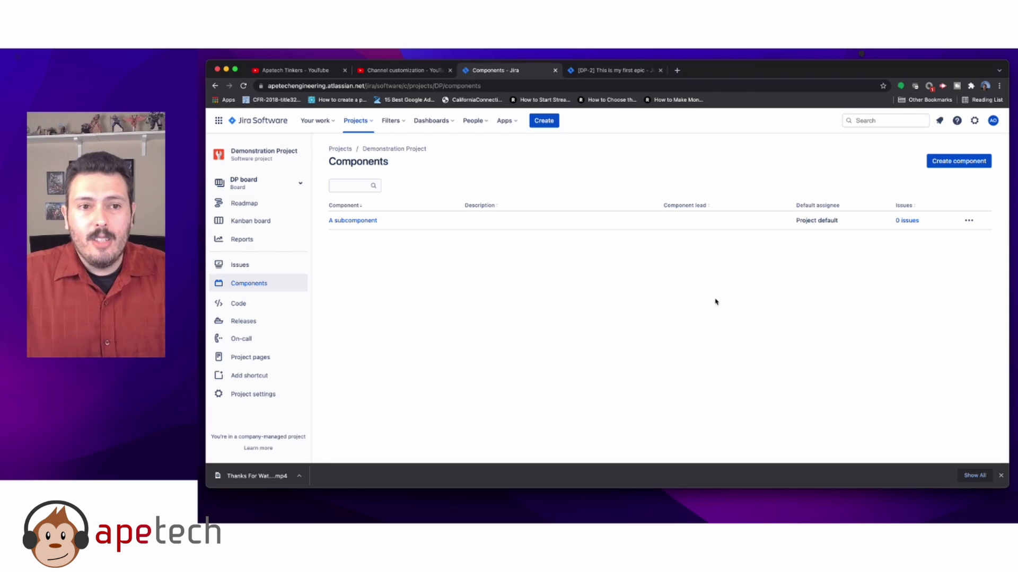
pyautogui.click(247, 305)
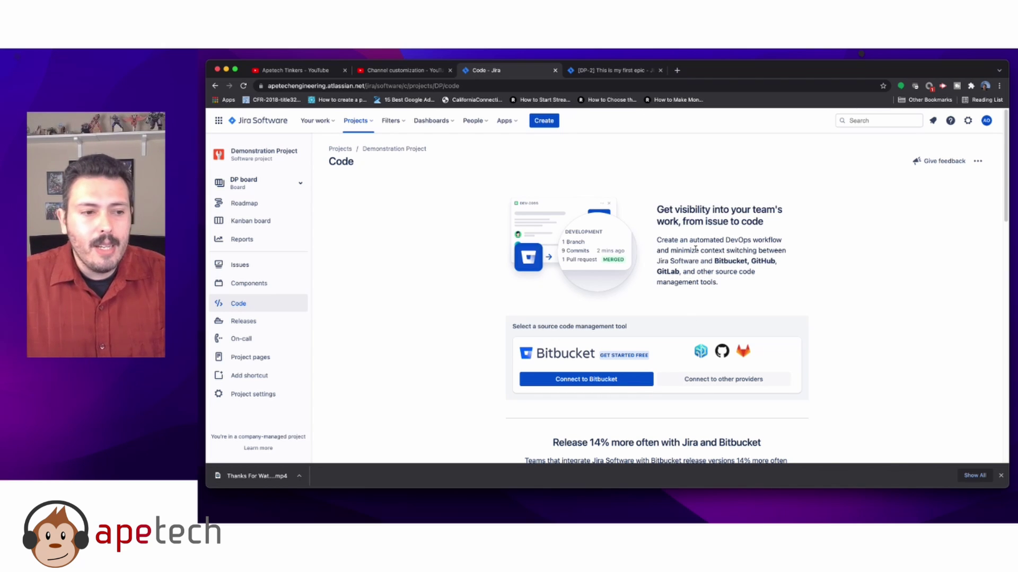
pyautogui.scroll(-4, 699, 255)
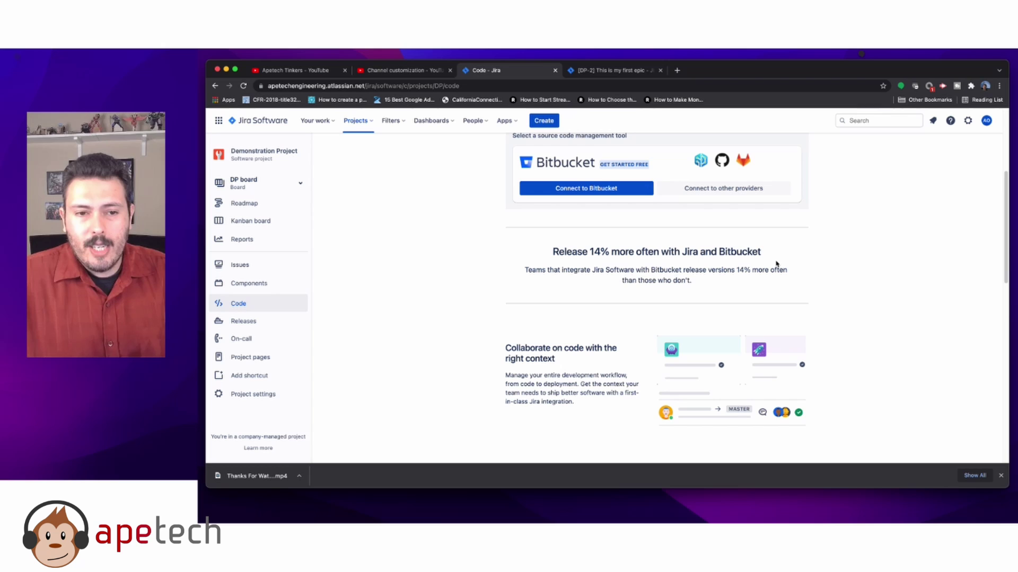
pyautogui.scroll(2, 780, 264)
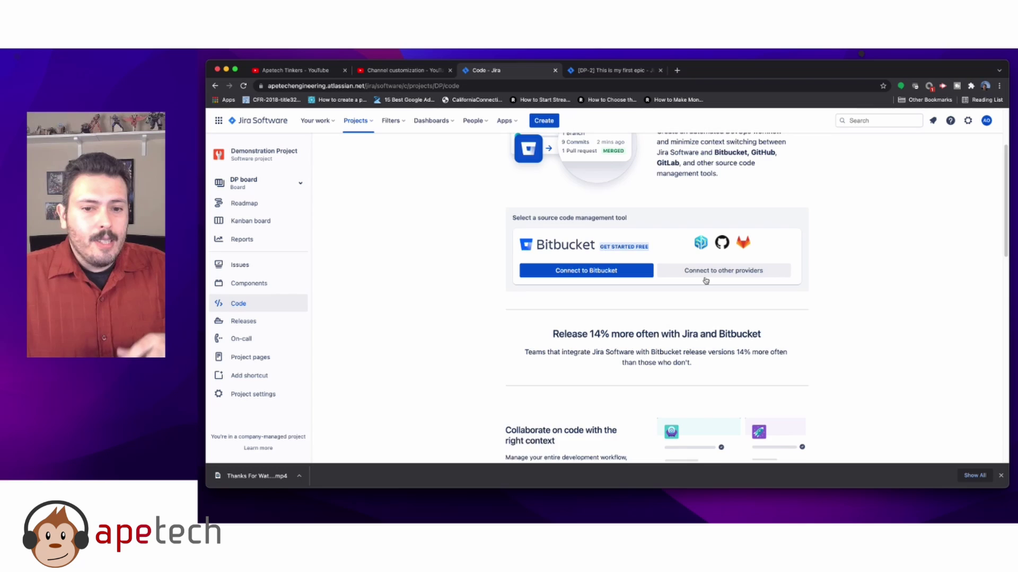
pyautogui.scroll(2, 706, 281)
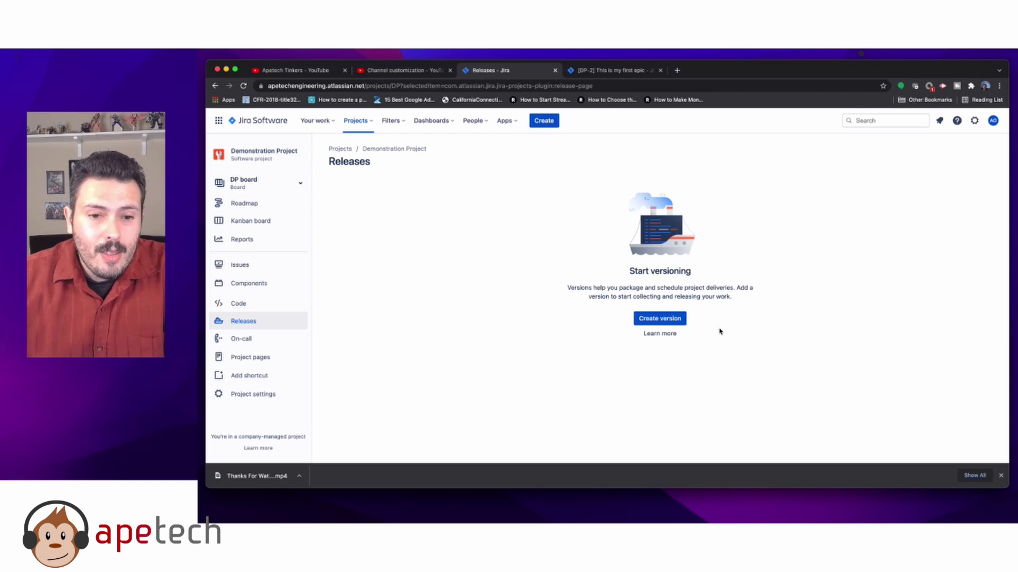
pyautogui.click(667, 323)
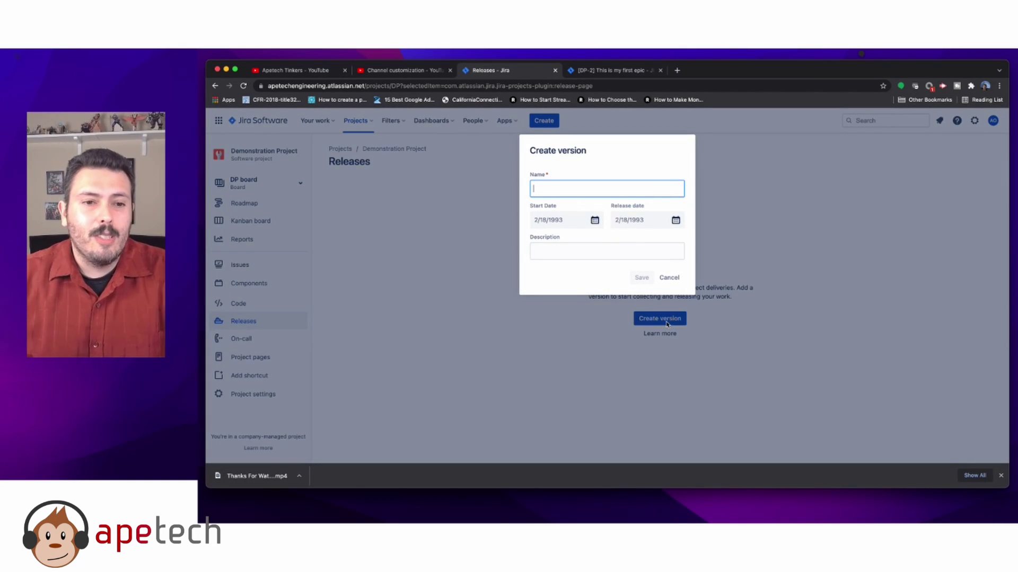
pyautogui.click(670, 279)
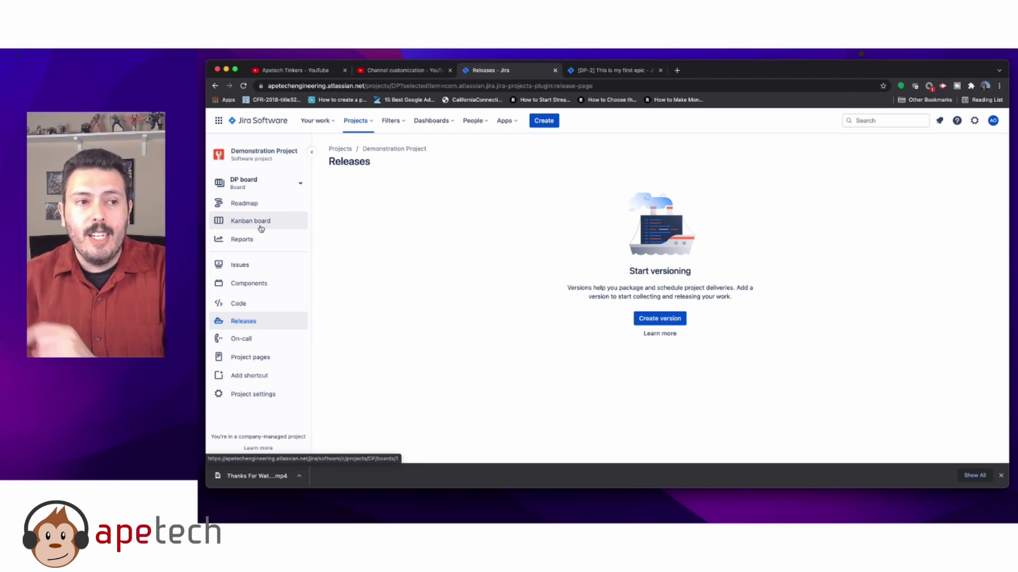
# View the DP Kanban board, then the On-call page with its Opsgenie trial offer.
pyautogui.click(260, 226)
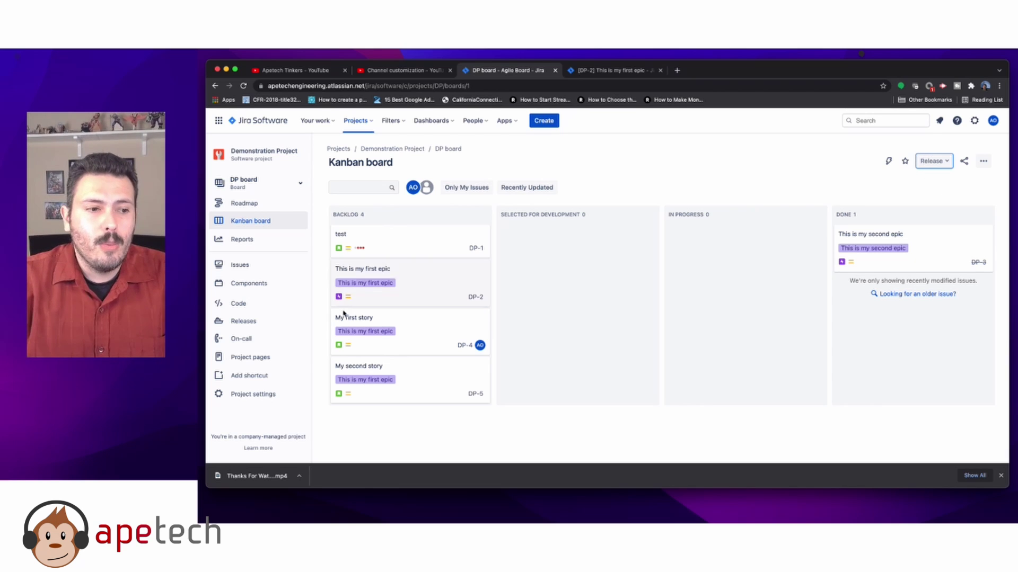
pyautogui.click(254, 340)
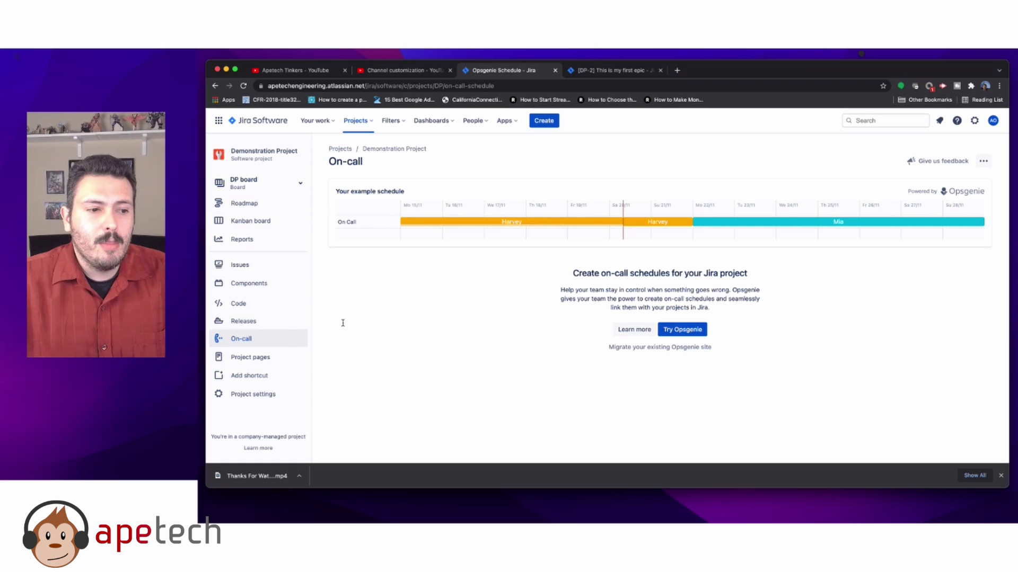
# Connect Project pages to Confluence's Demonstration Space, expand Getting started, and open Add shortcut.
pyautogui.click(281, 357)
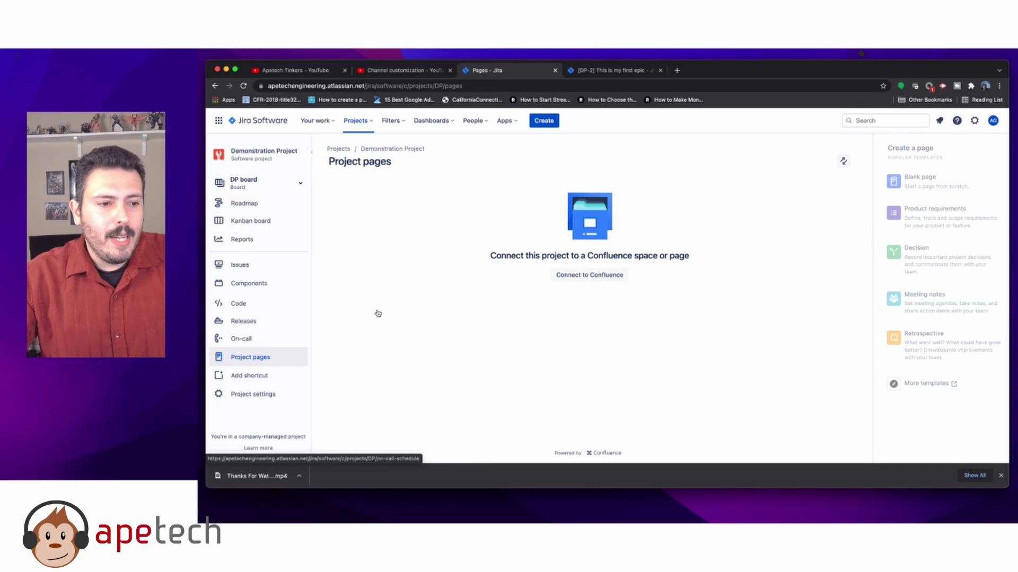
pyautogui.click(573, 276)
pyautogui.click(664, 201)
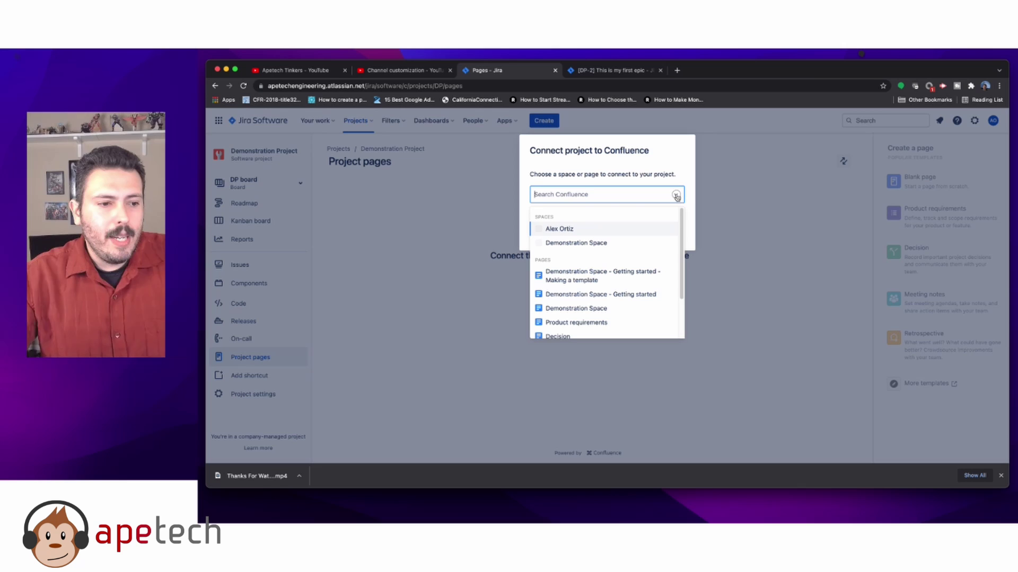
pyautogui.click(585, 244)
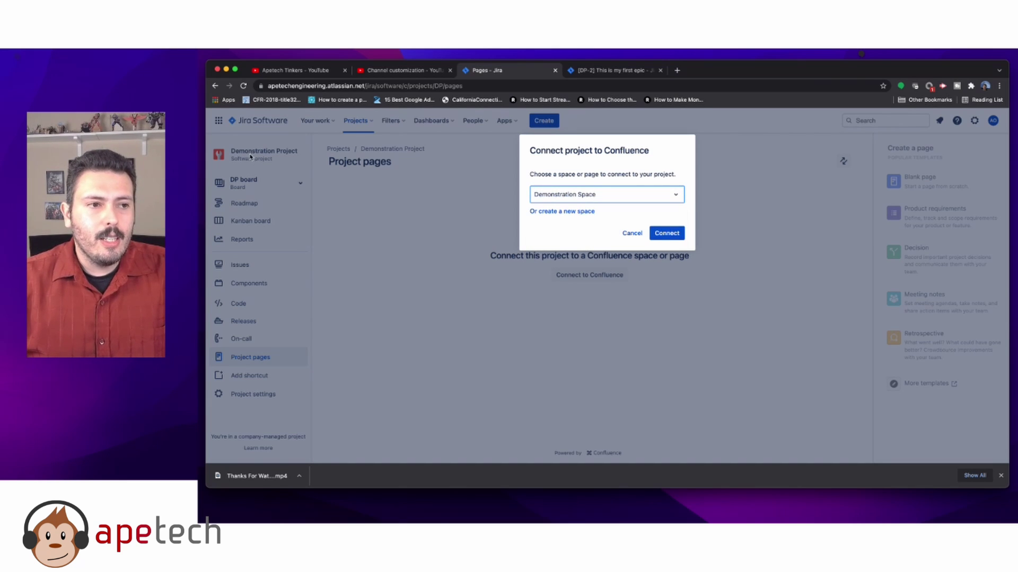
pyautogui.click(676, 238)
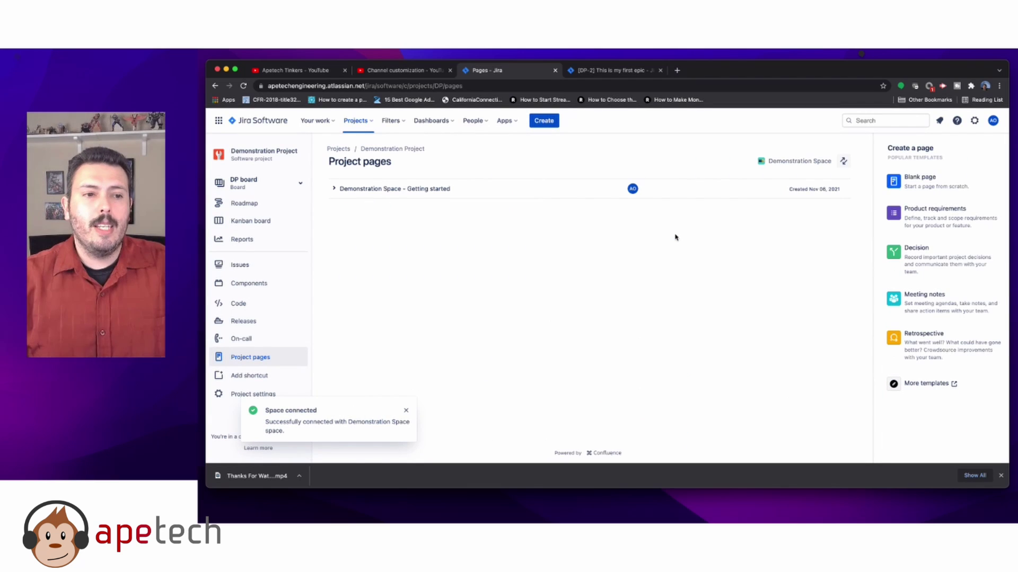
pyautogui.click(334, 188)
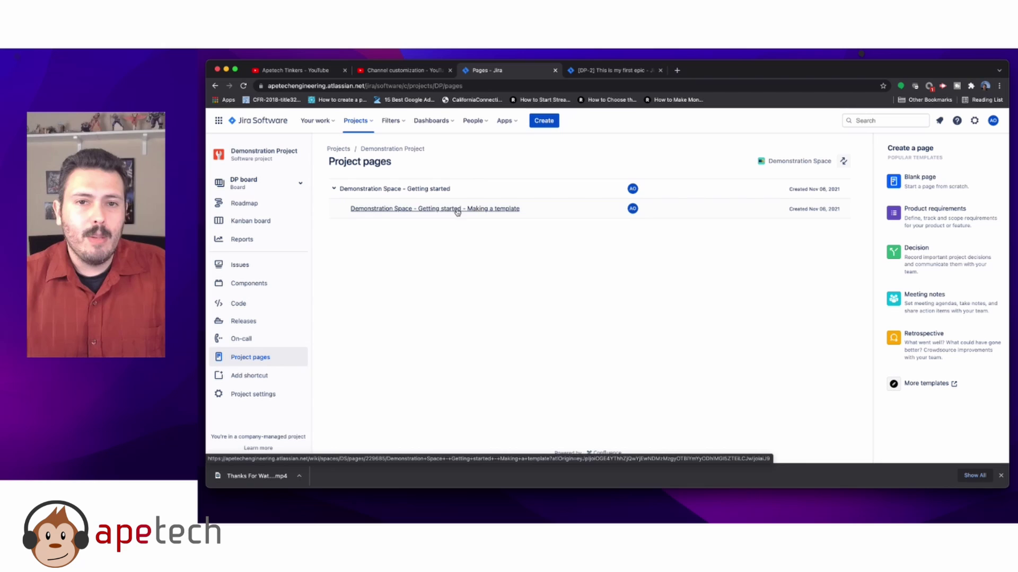
pyautogui.click(244, 373)
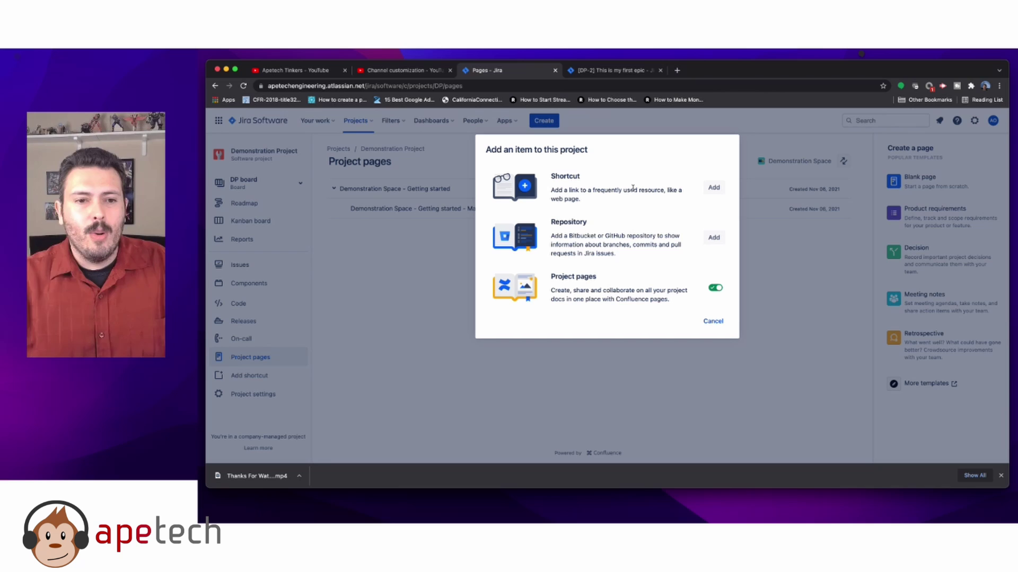
# Cancel the 'Add an item to this project' dialog, returning to the Demonstration Space pages list.
pyautogui.click(715, 322)
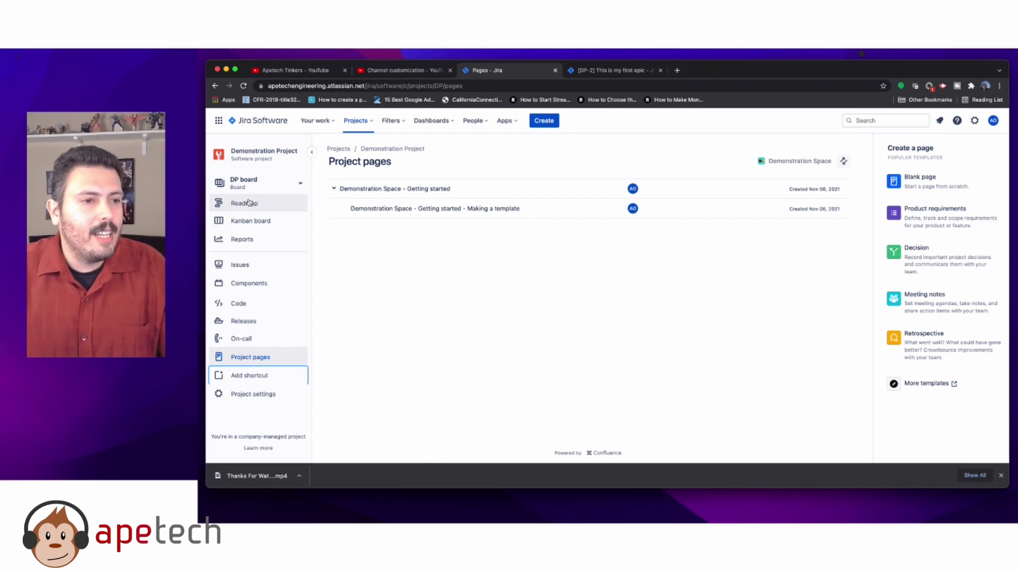
# Open Project settings to show the Details page for Demonstration Project, key DP.
pyautogui.click(249, 394)
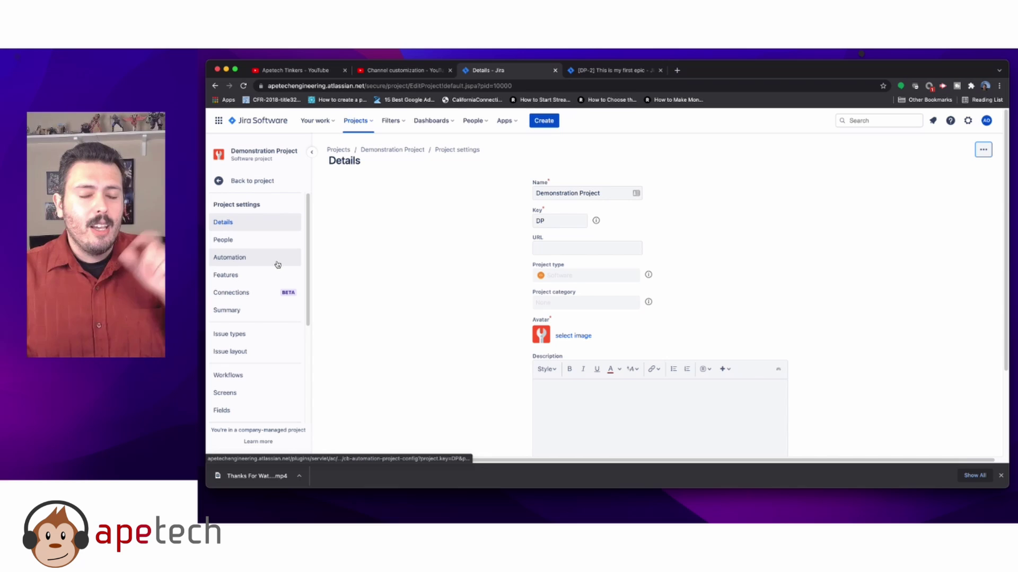
# Go back from project settings to the Demonstration Project's DP Kanban board.
pyautogui.click(260, 180)
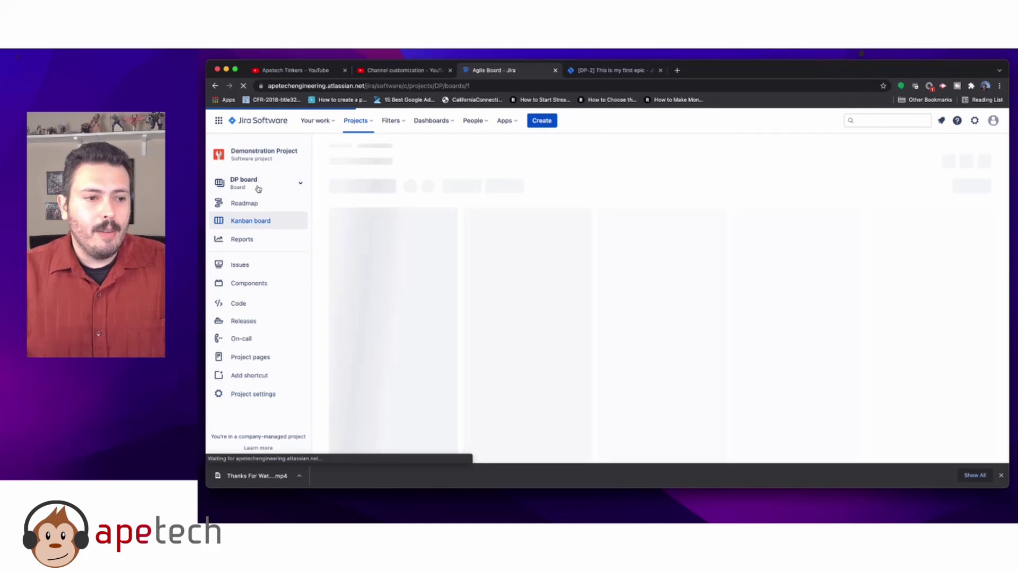